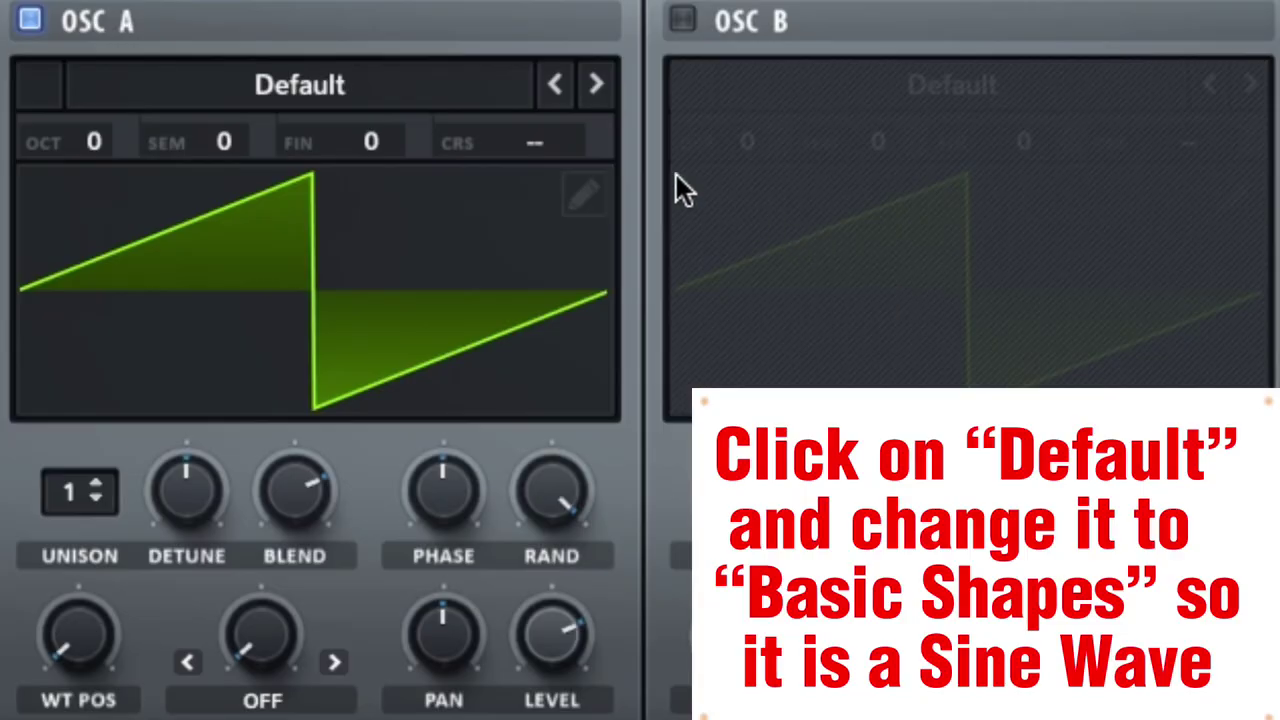
Load the Basic Shapes sine into oscillator A and raise its octave to +1
click(407, 84)
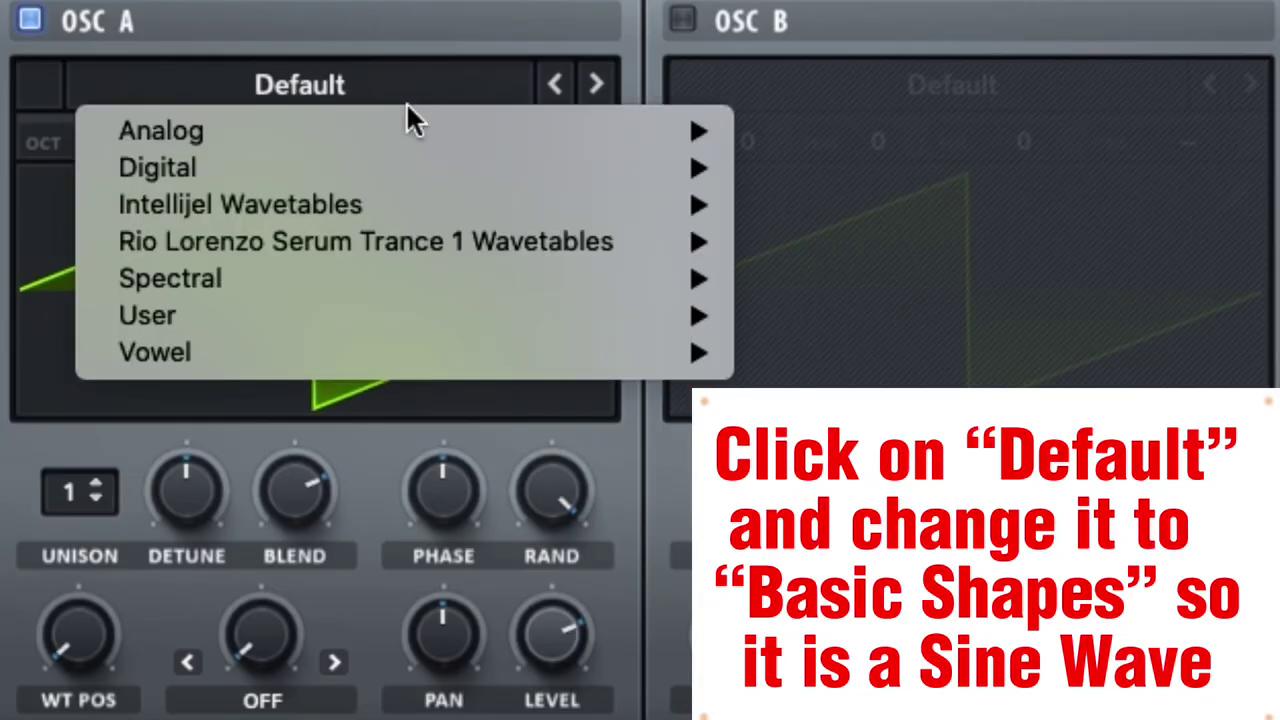
mouse_move(410, 132)
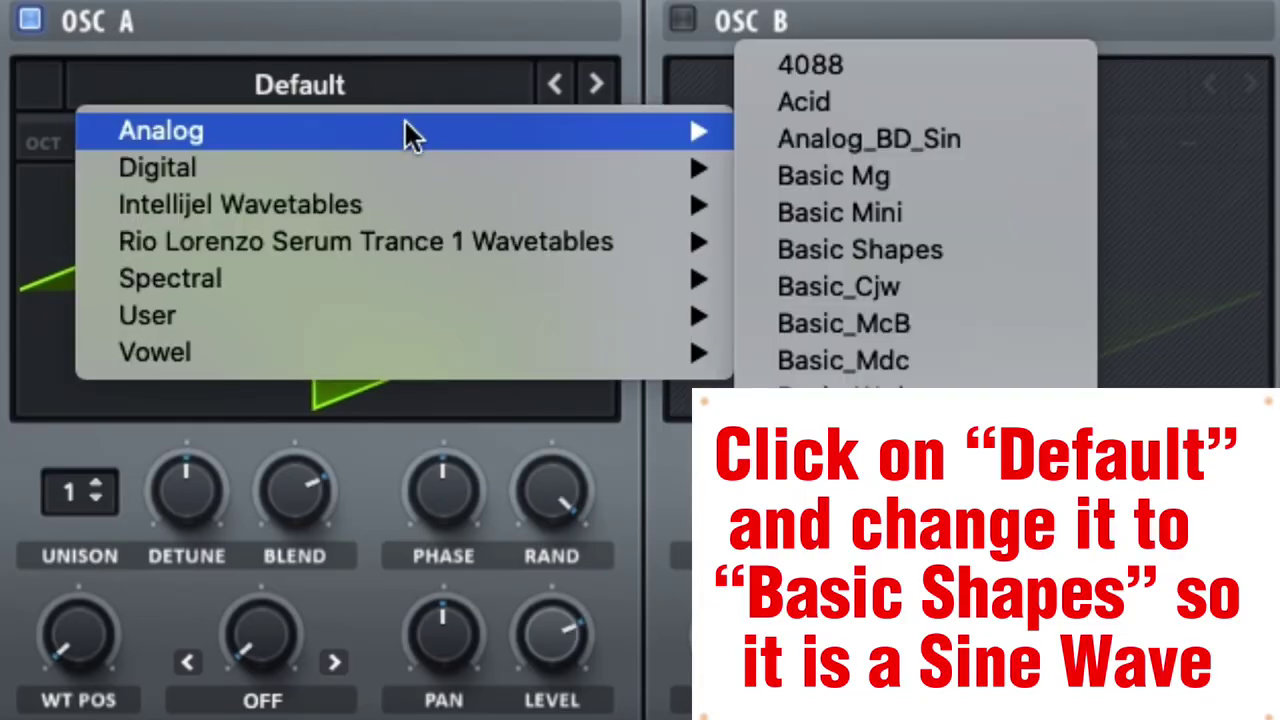
click(876, 240)
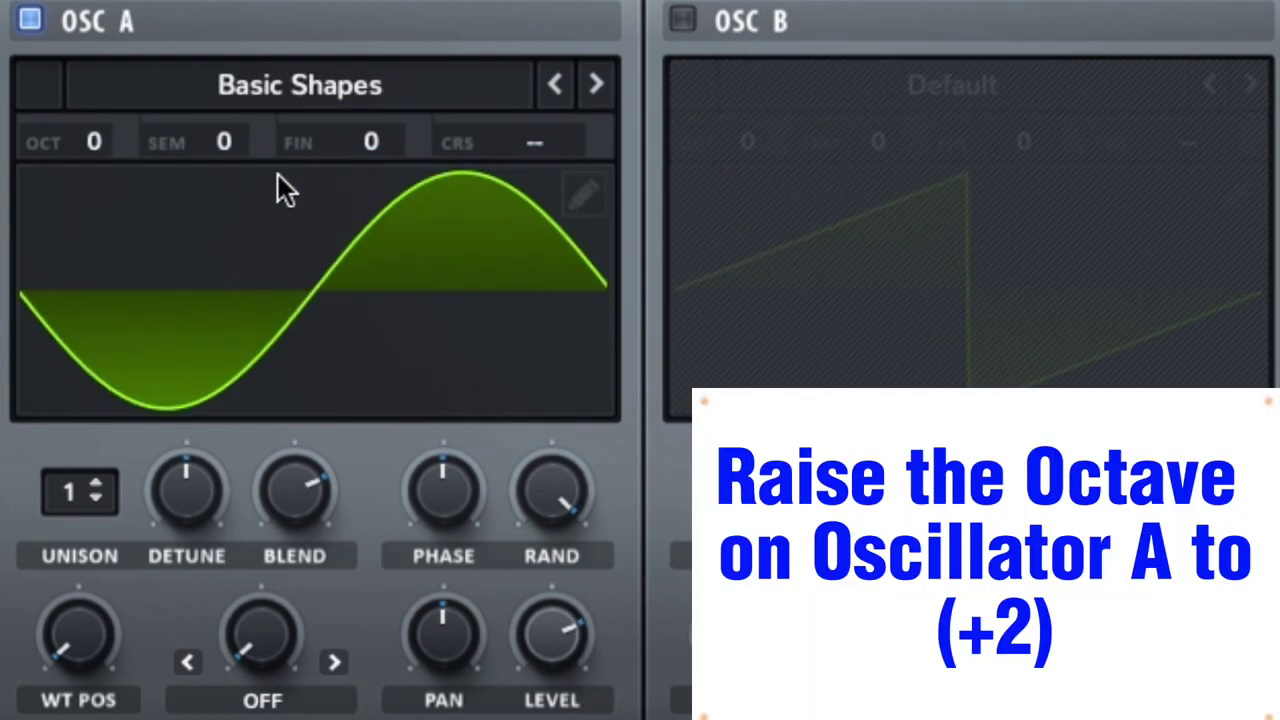
drag(89, 146, 87, 96)
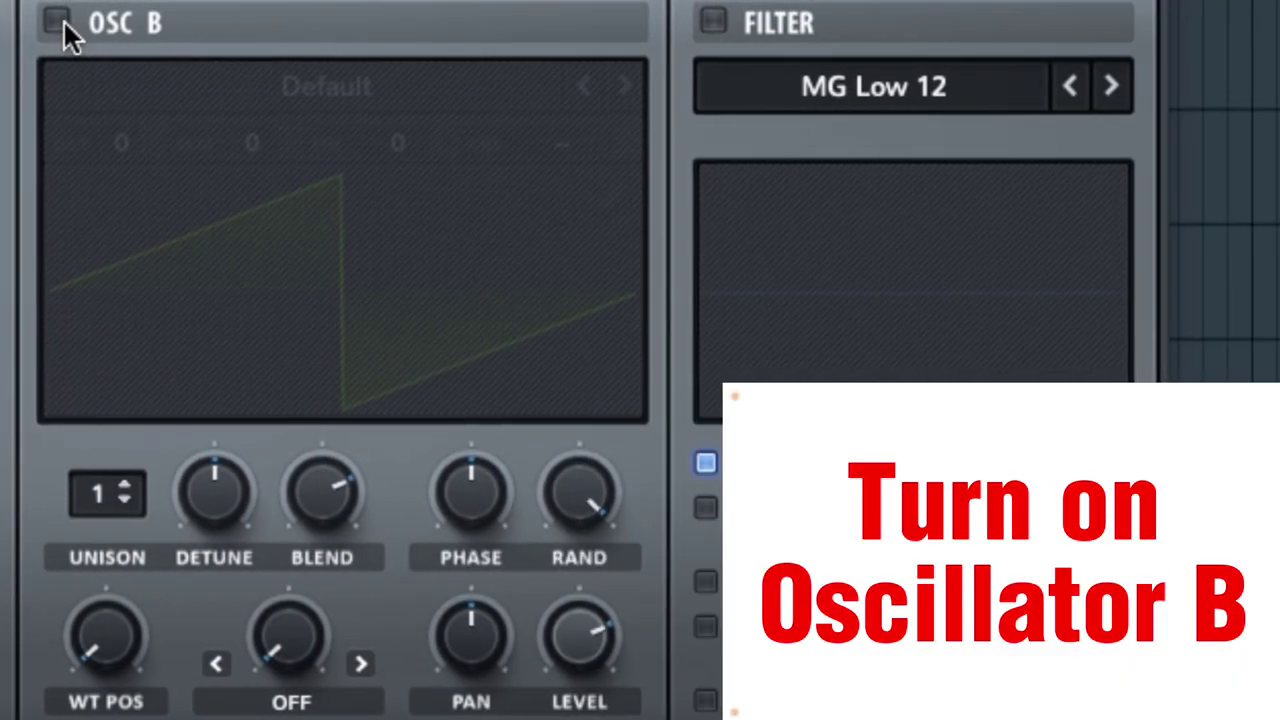
Enable oscillator B with Basic Shapes, morph its wavetable position to a square, and set +3 octaves
click(34, 21)
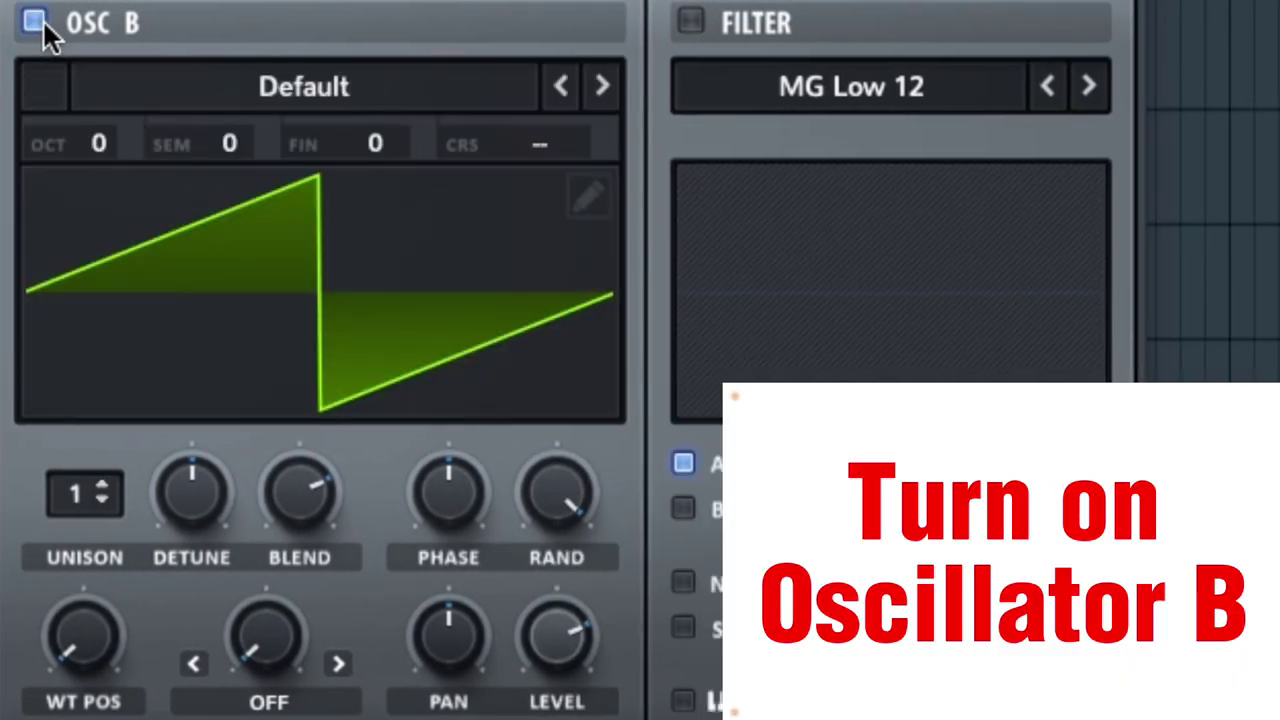
click(293, 86)
mouse_move(320, 133)
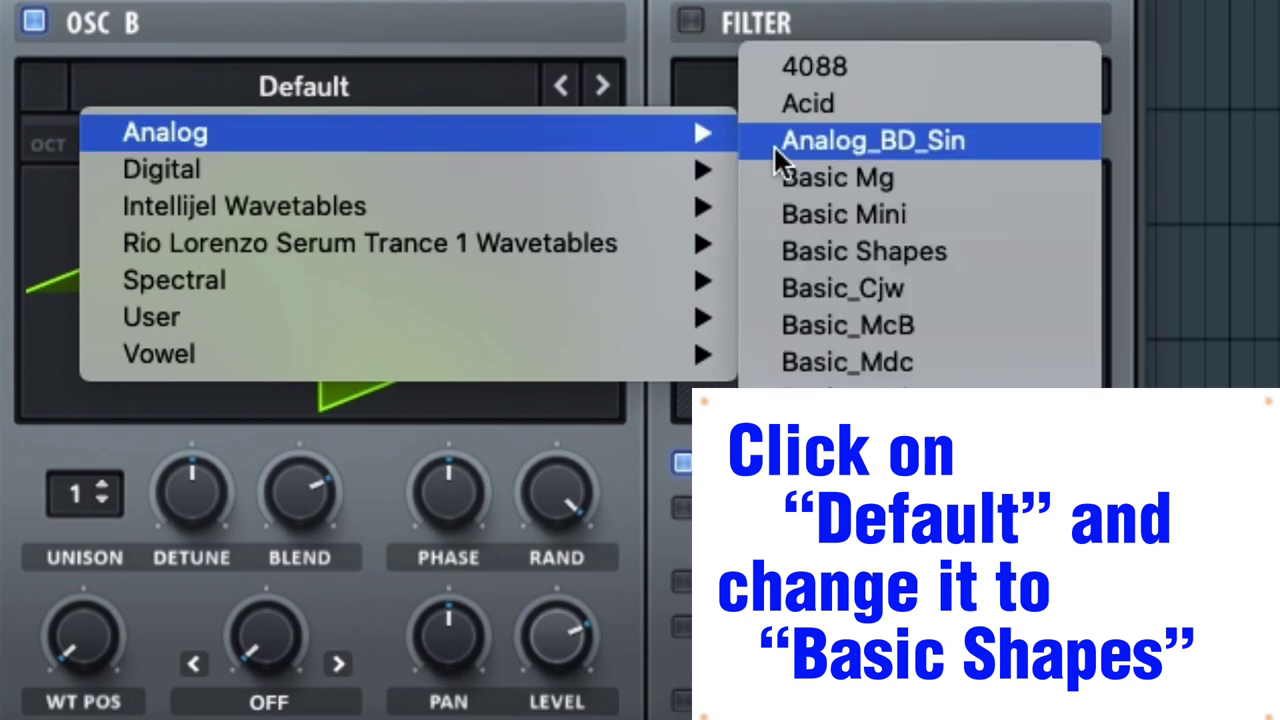
click(878, 252)
drag(89, 636, 102, 418)
drag(95, 153, 155, 8)
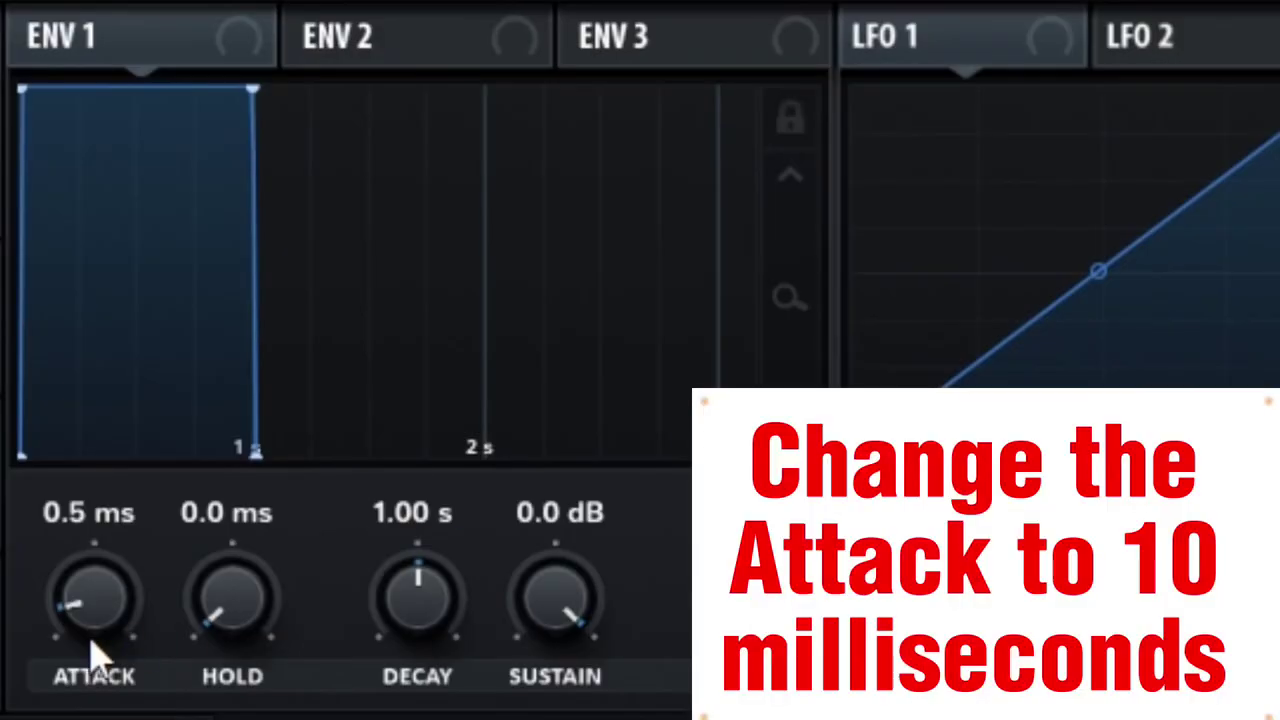
Give envelope 1 a 10 ms attack and a 500 ms decay
double_click(71, 516)
text(10)
text( ms)
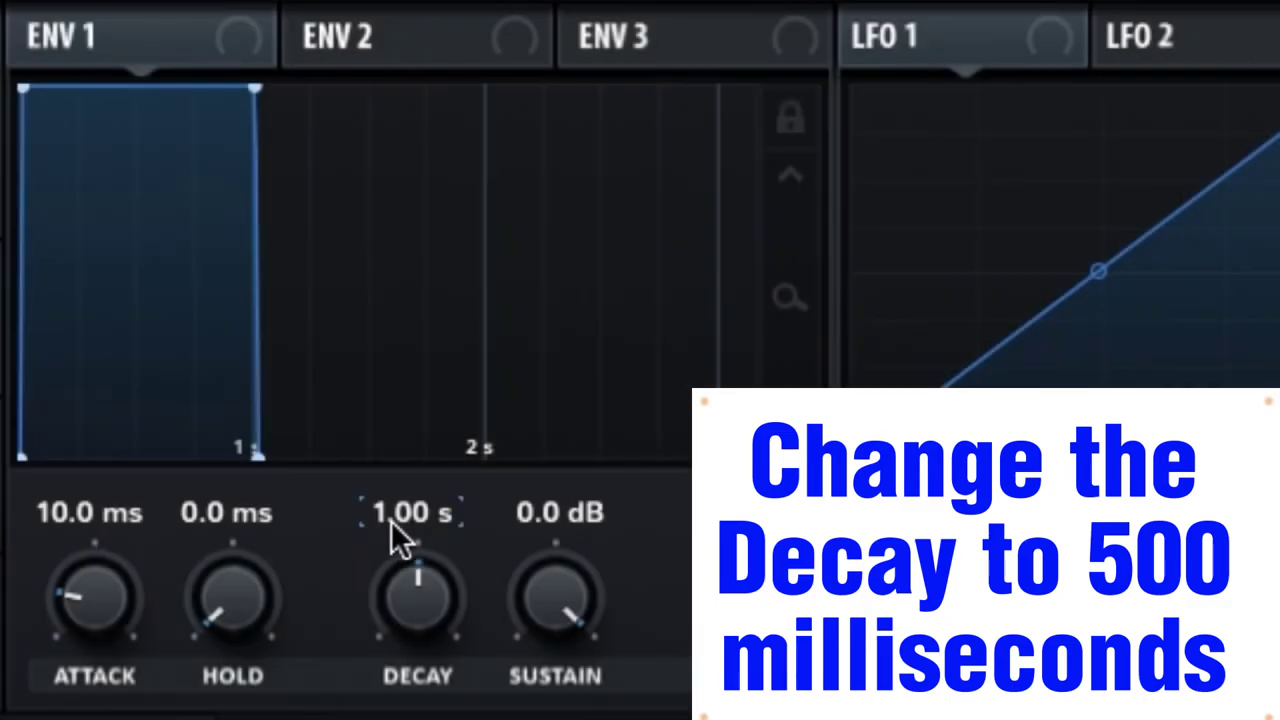
double_click(391, 529)
text(500 ms)
key(Return)
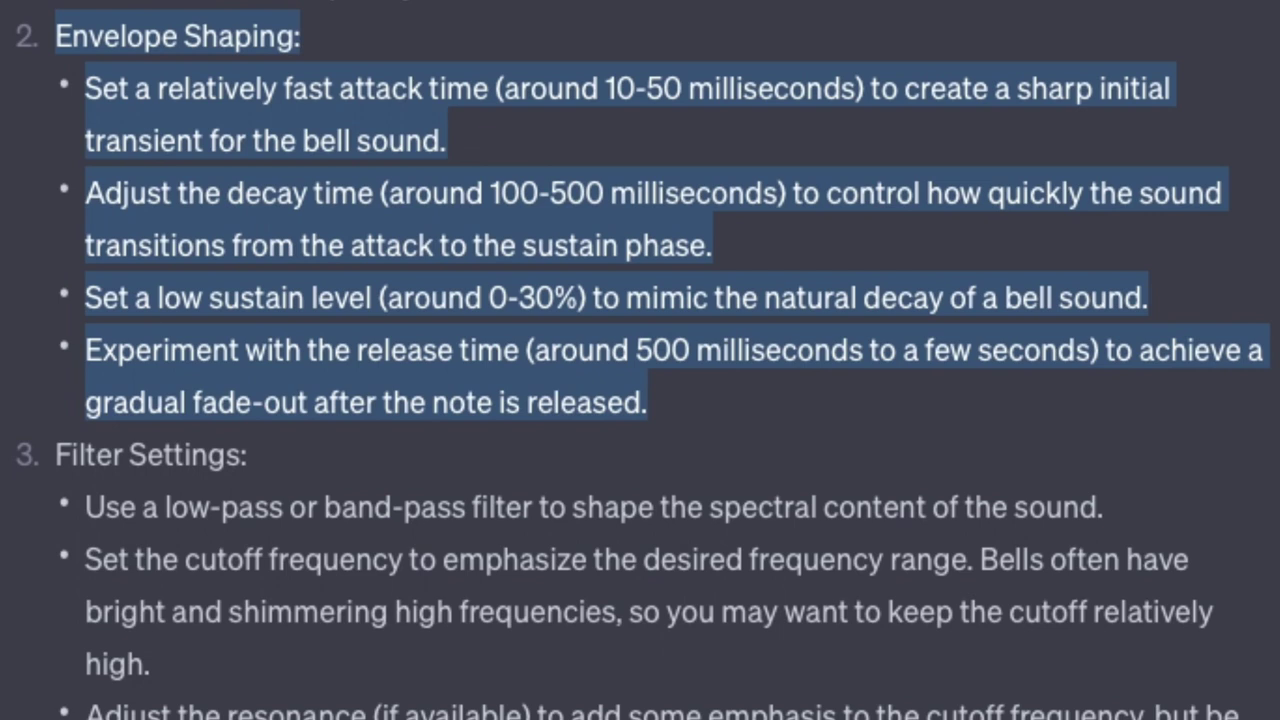
Set envelope 1's sustain to -30 dB and its release to 1 s
double_click(573, 545)
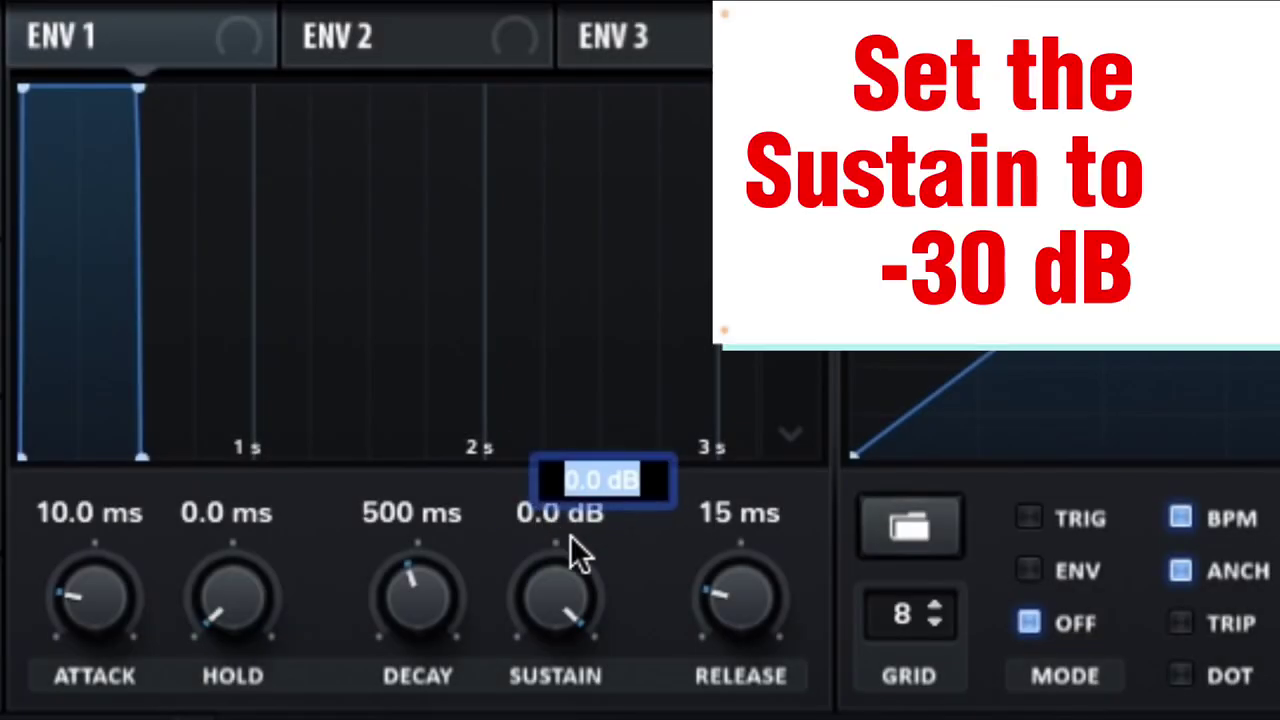
text(-30 db)
key(Return)
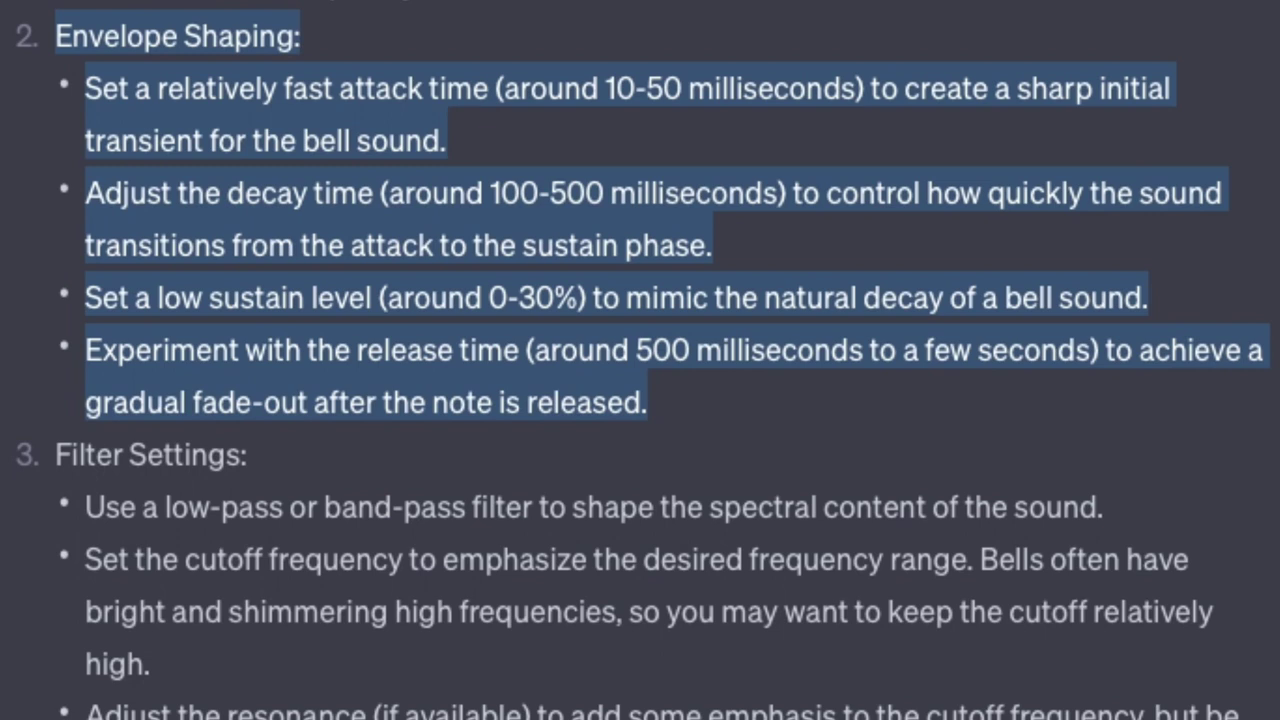
double_click(735, 516)
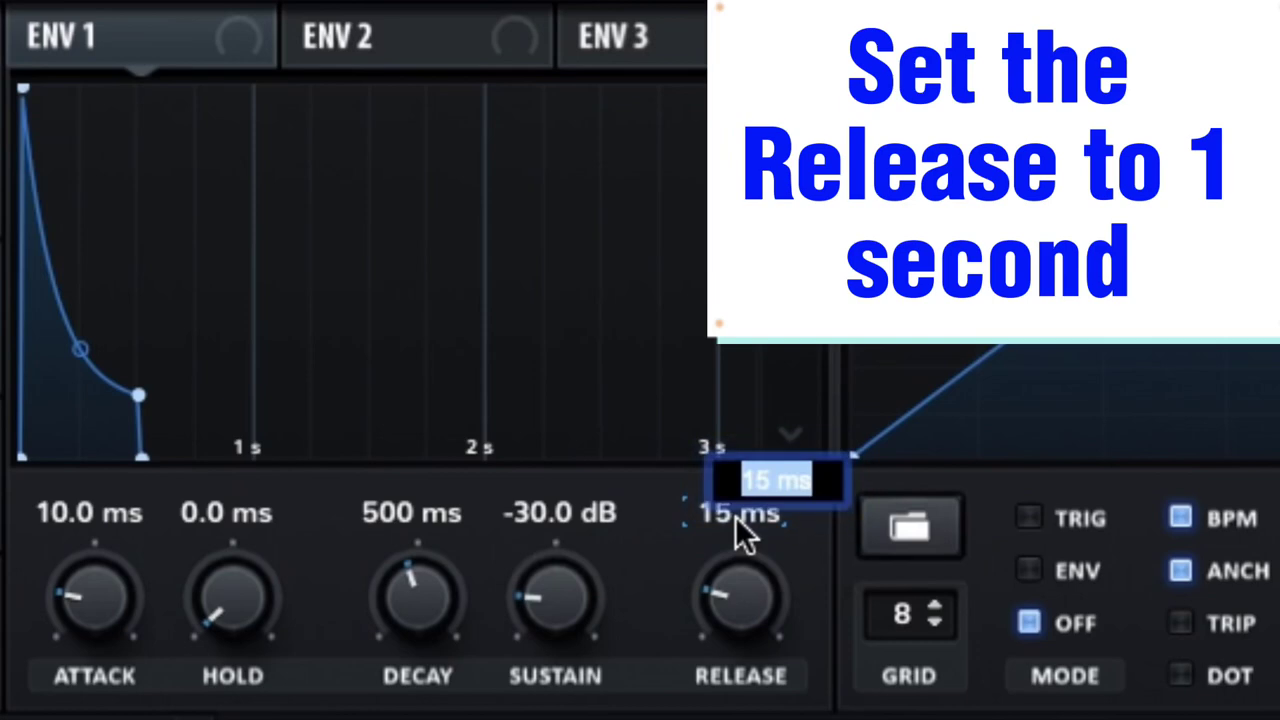
text(1 s)
key(Return)
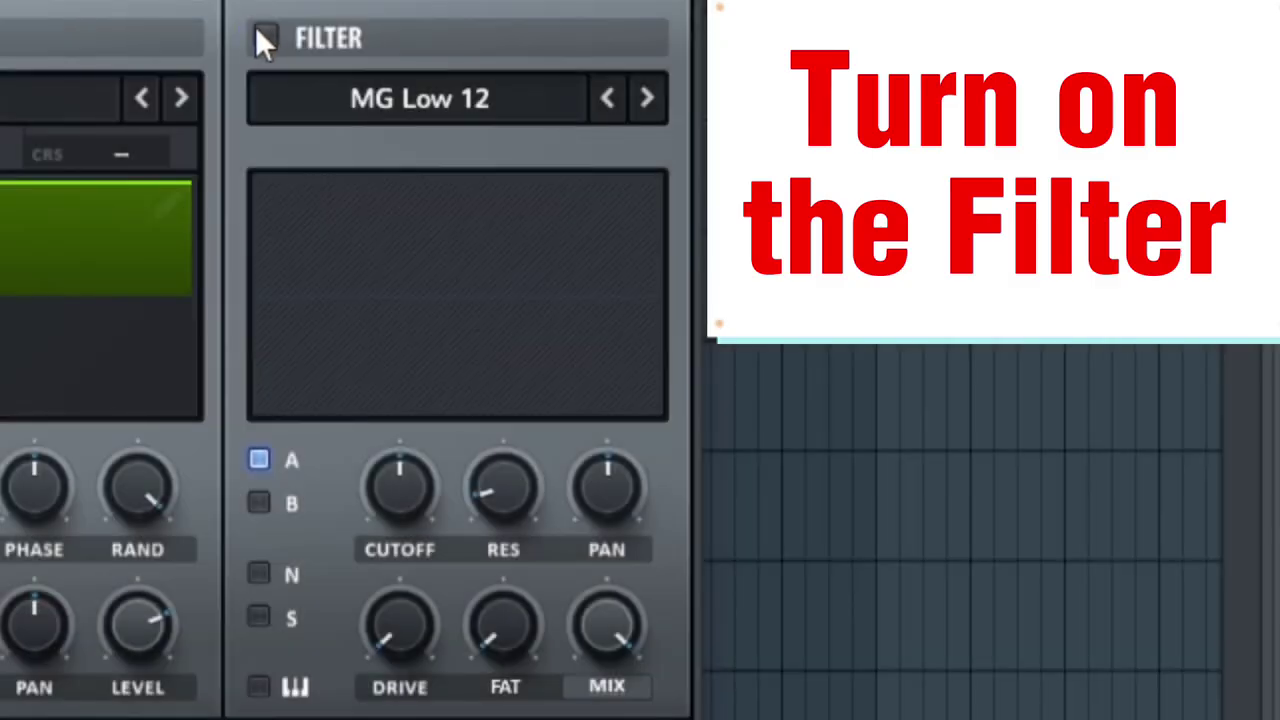
Enable the MG Low 12 filter and send oscillator B through it alongside A
click(261, 32)
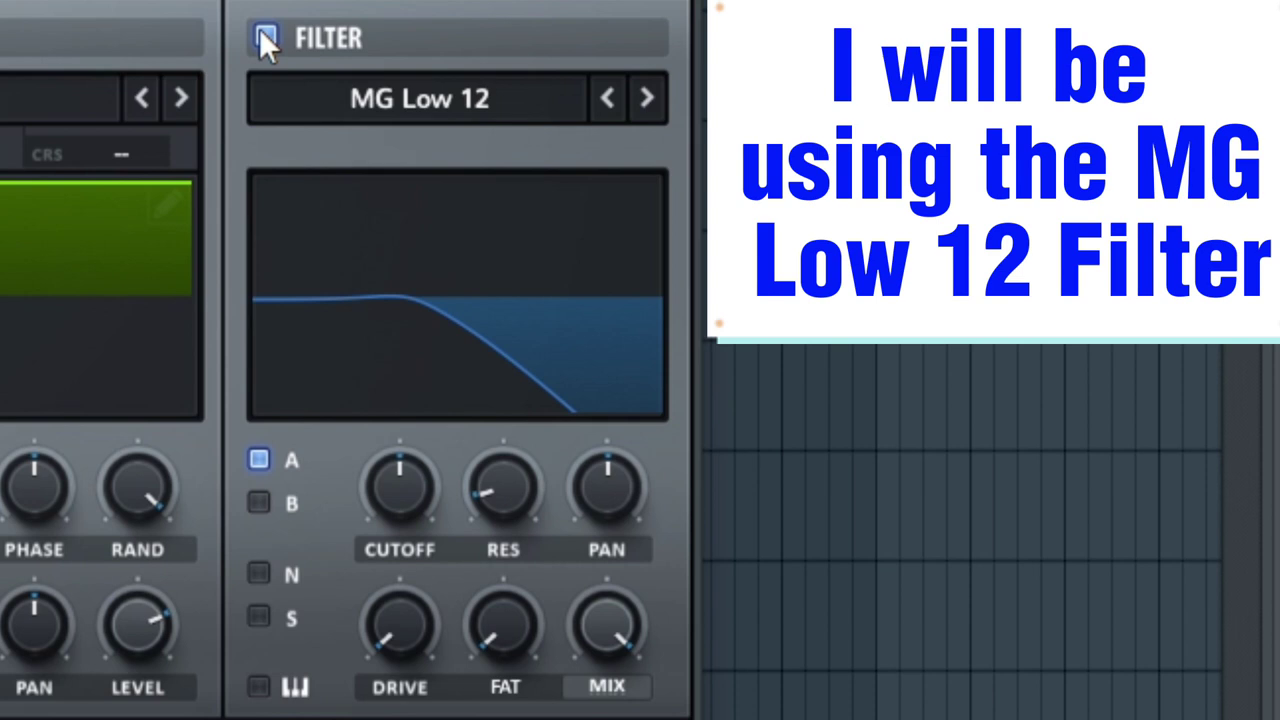
click(252, 500)
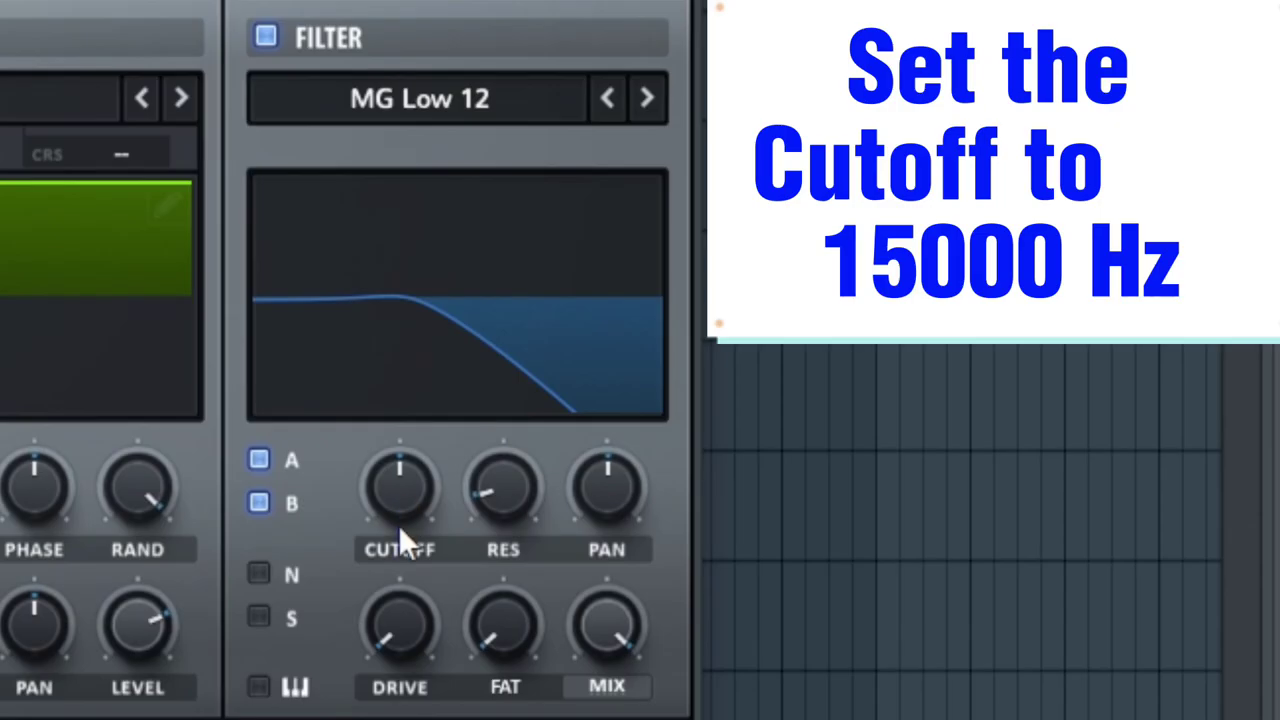
Enter a filter cutoff of 15000 Hz and a resonance of 2
double_click(400, 528)
text(1500)
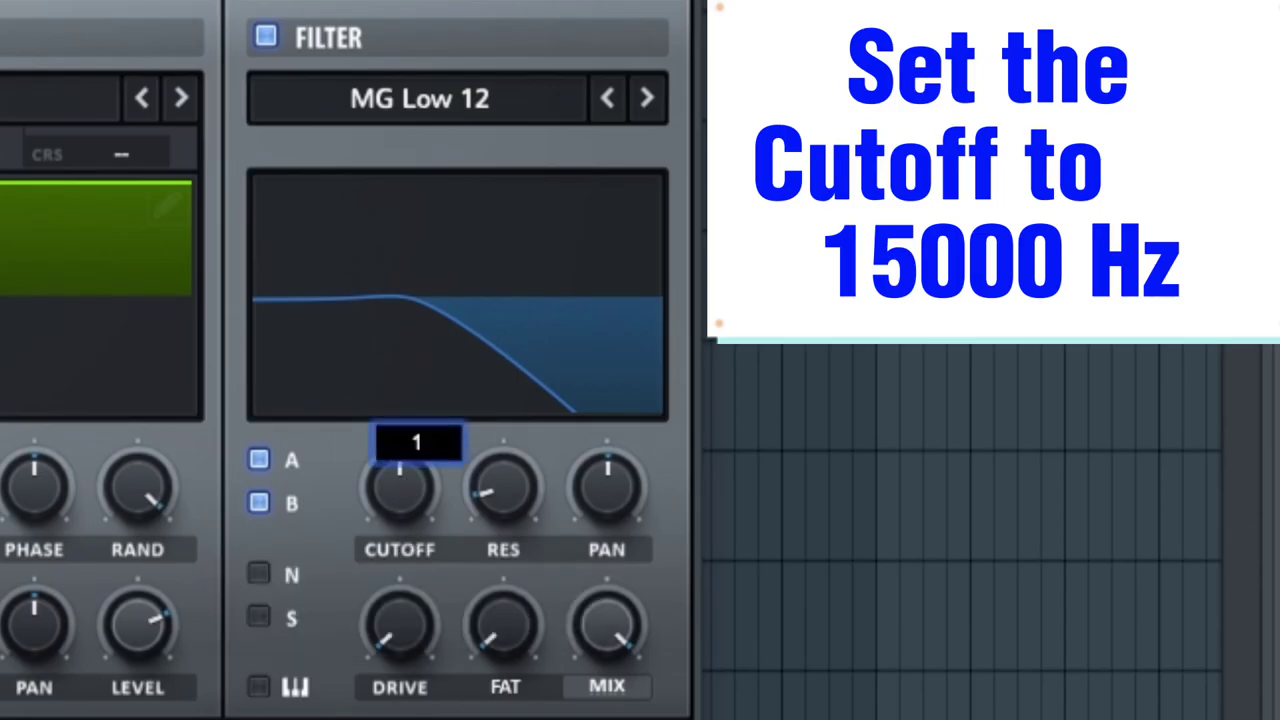
text(0)
key(Return)
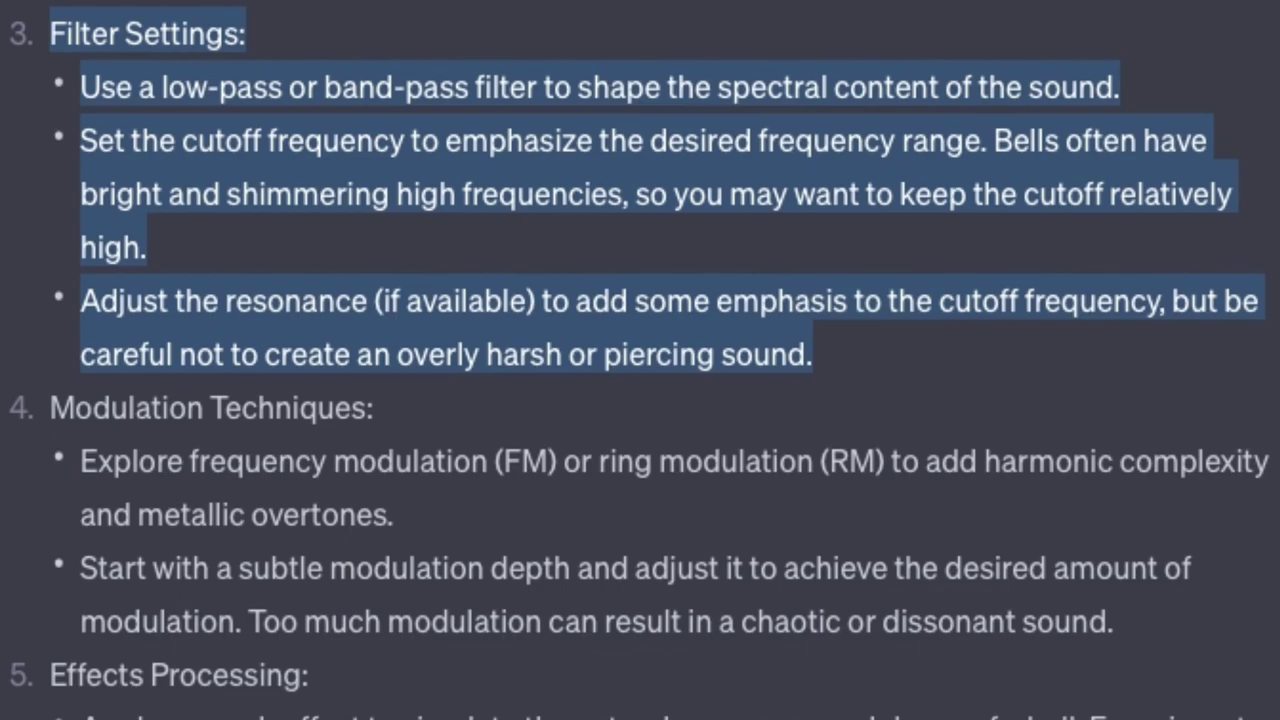
double_click(510, 490)
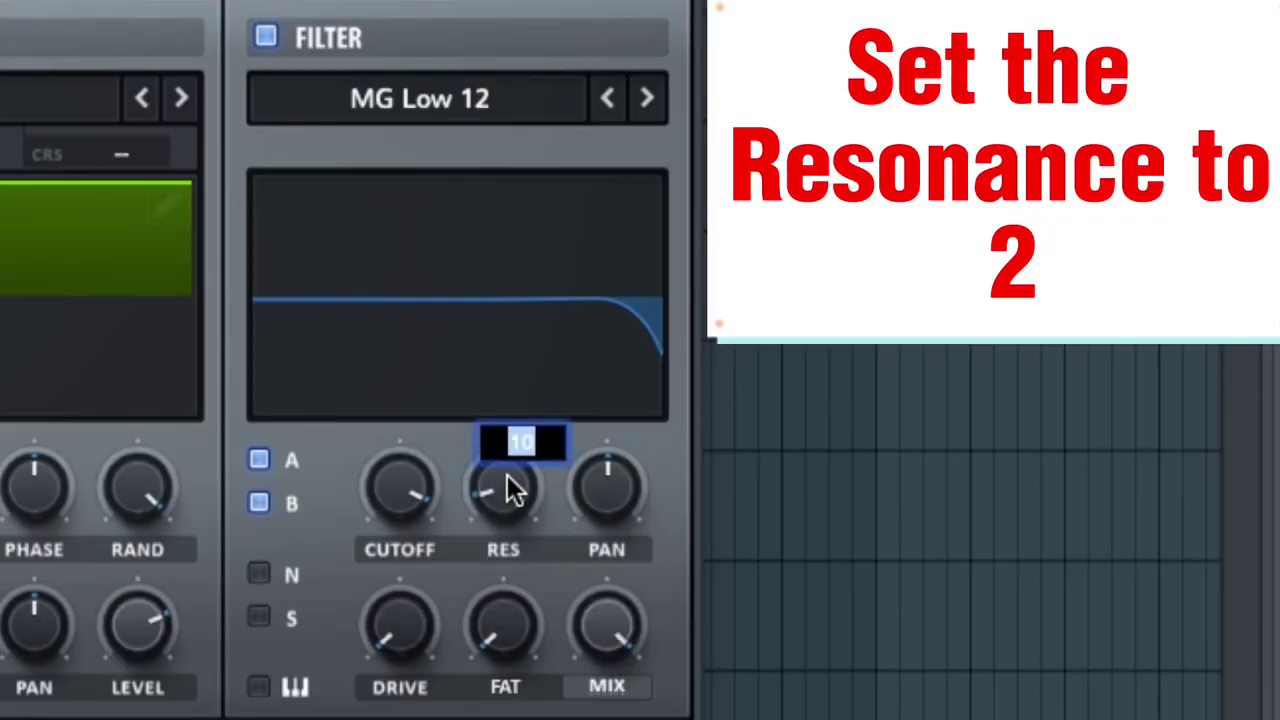
text(2)
key(Return)
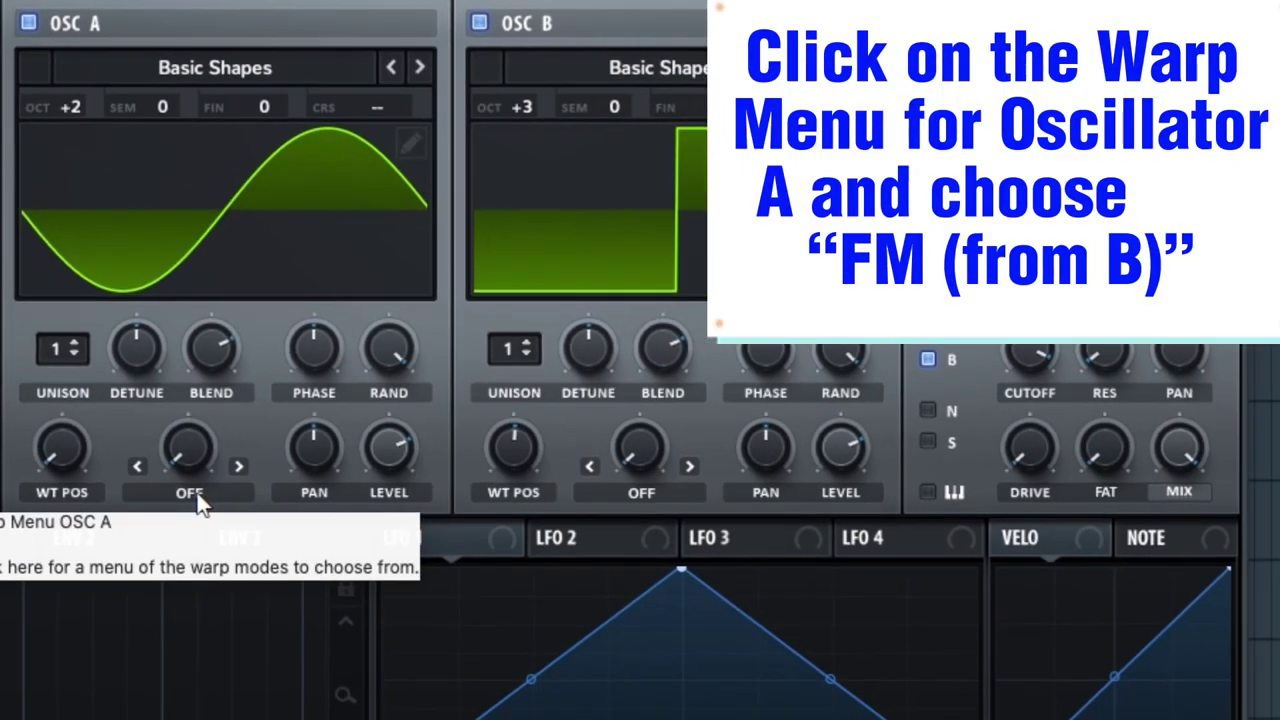
Set oscillator A's warp to FM (from B) at 40 and turn oscillator B's level to zero
click(192, 494)
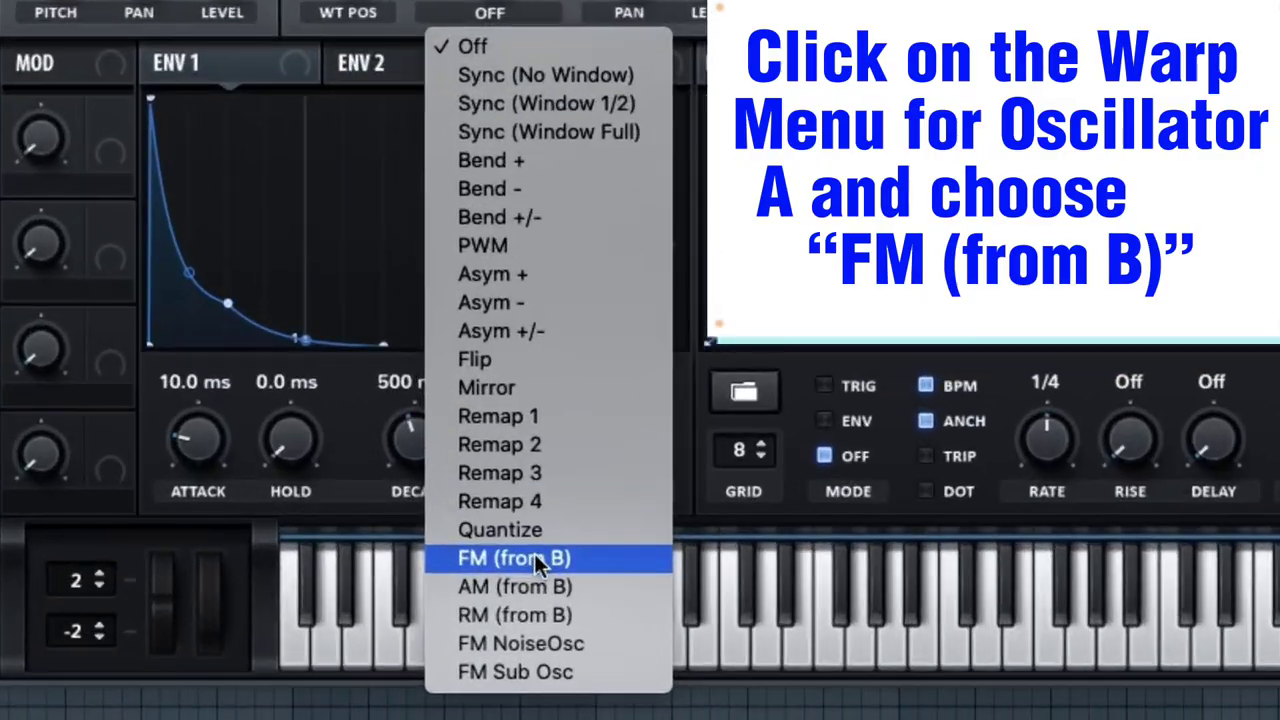
click(535, 558)
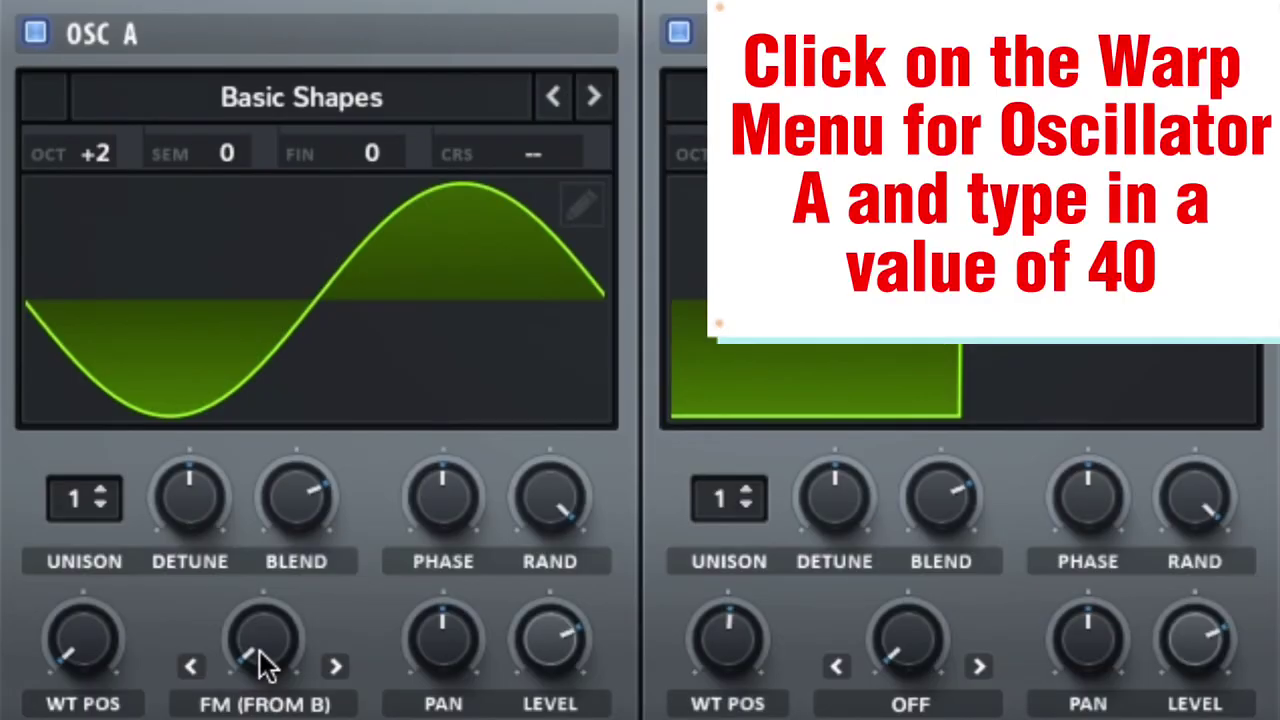
double_click(260, 658)
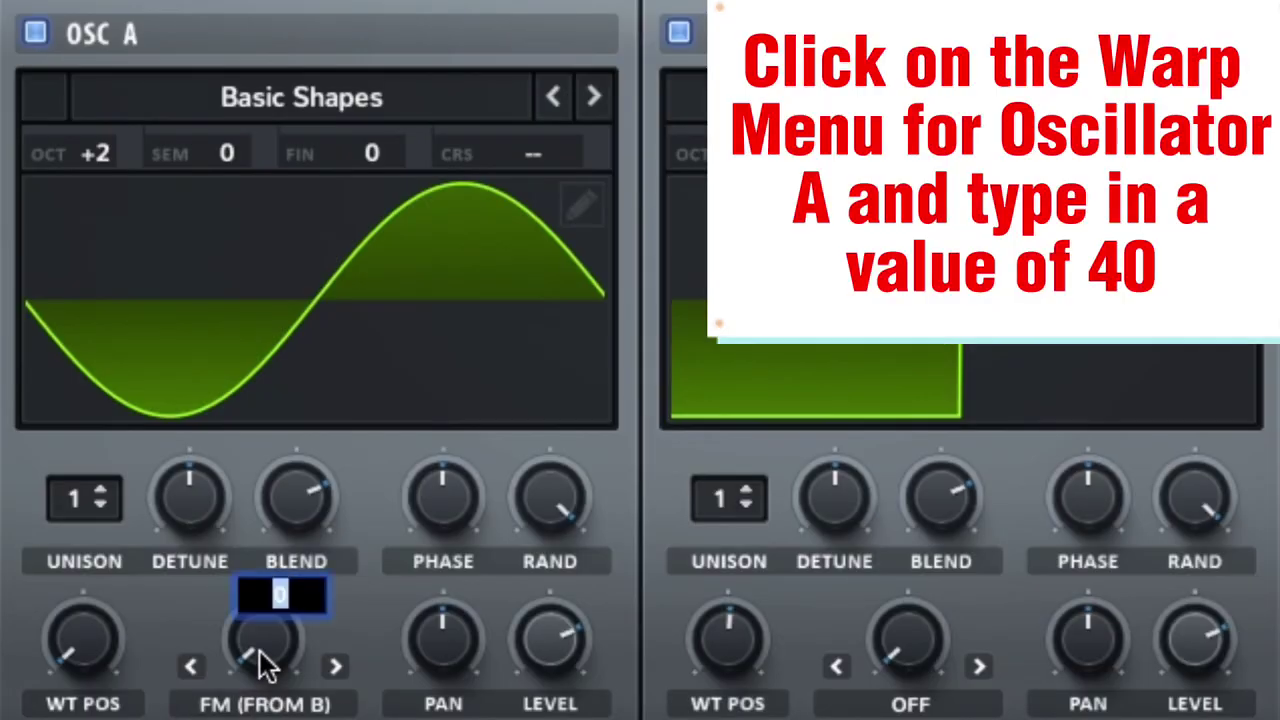
text(40)
key(Return)
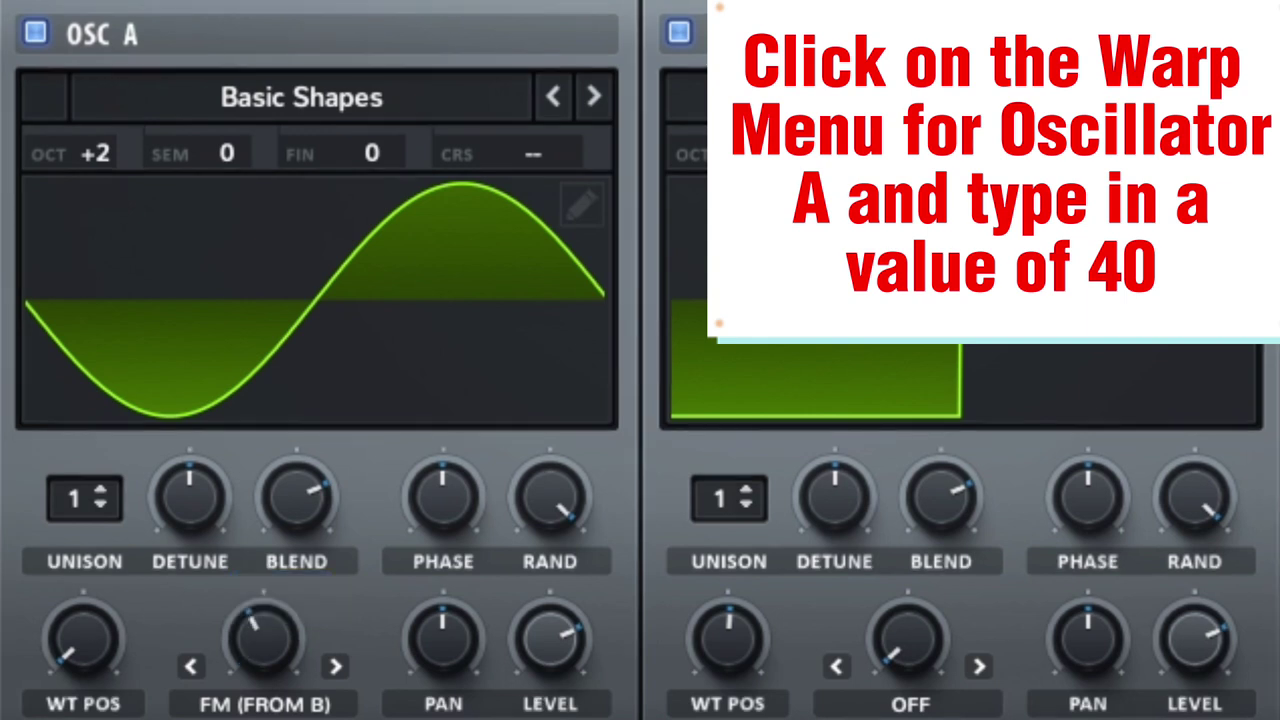
drag(1198, 630, 1198, 710)
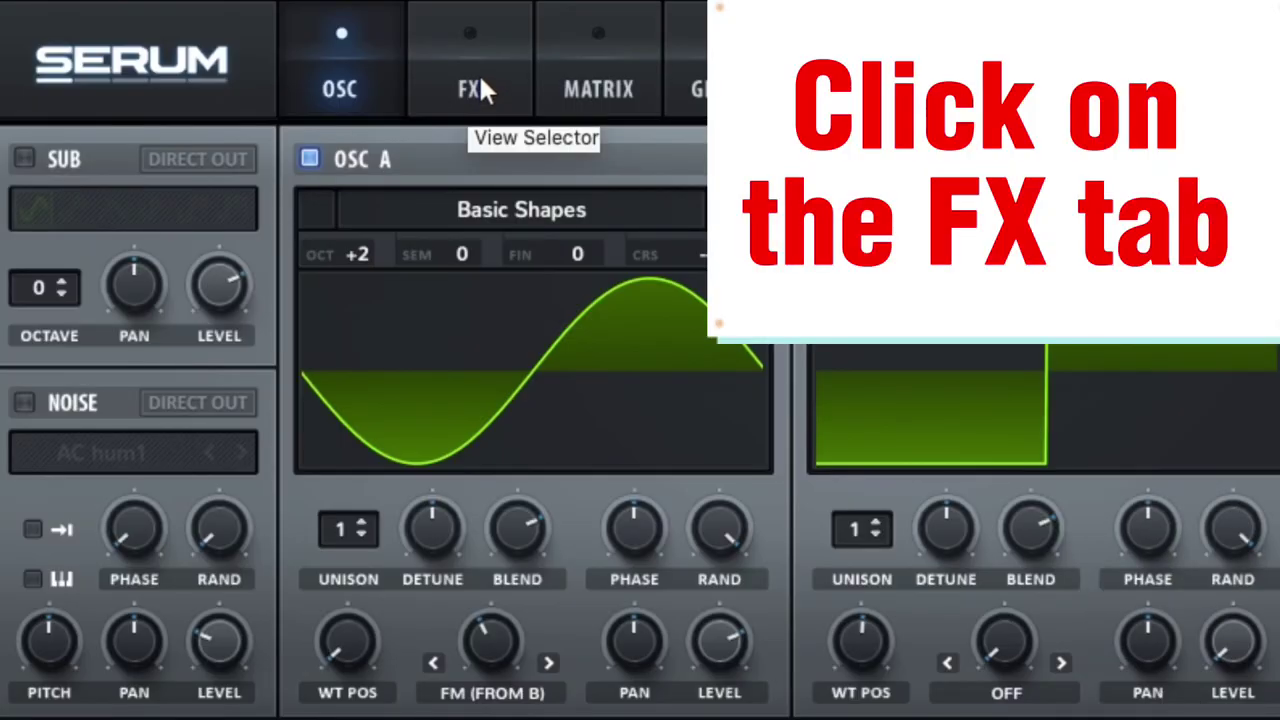
Switch on the Hall reverb in the FX rack, move it to the top, and edit its mix
click(480, 80)
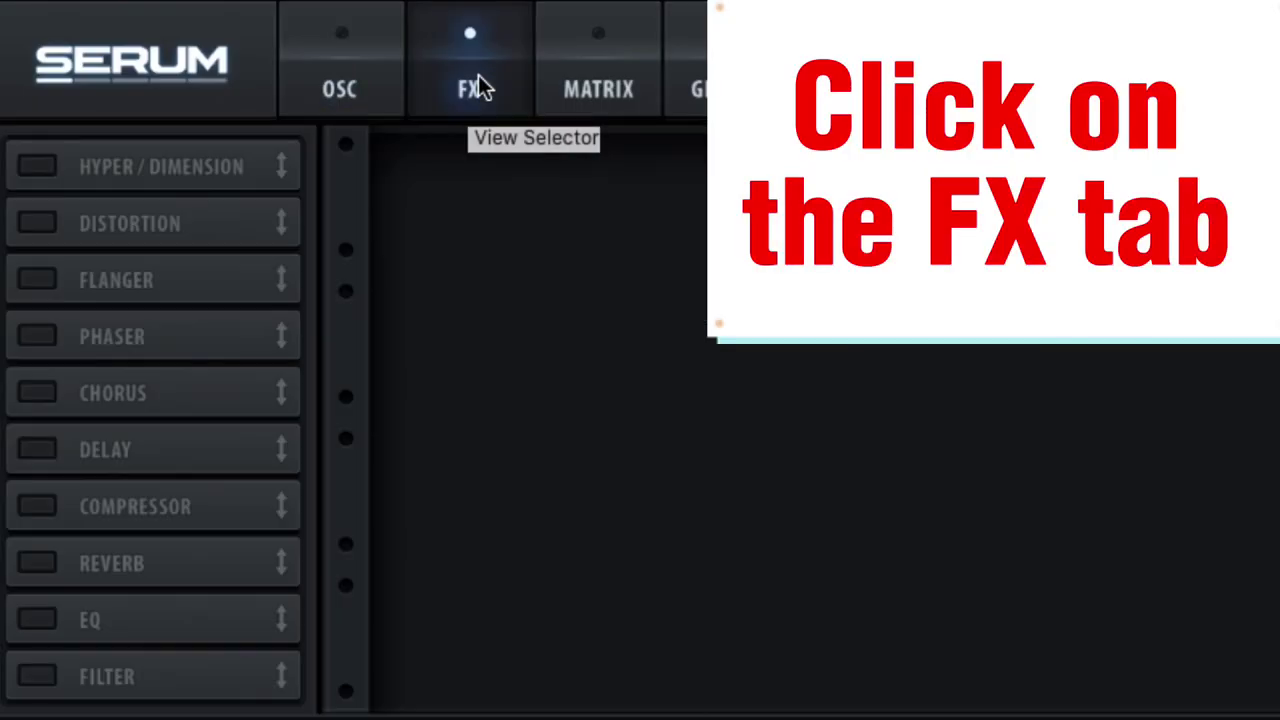
click(37, 563)
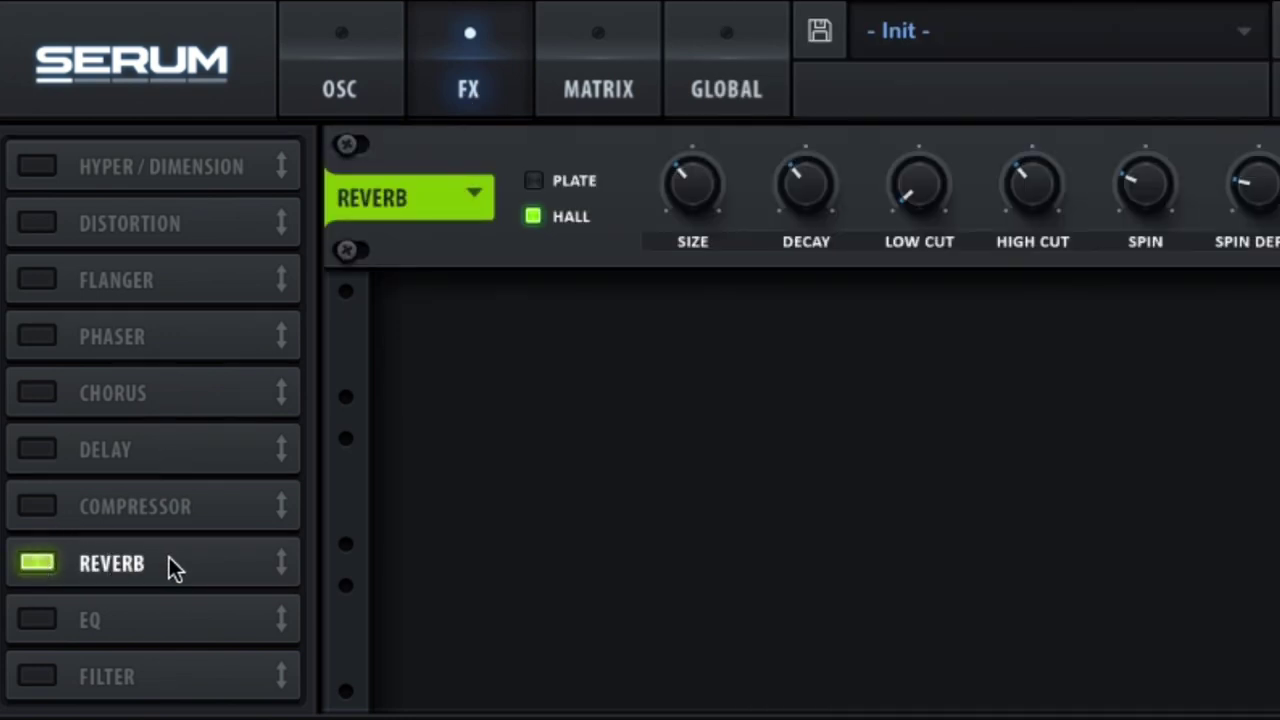
drag(169, 557, 175, 160)
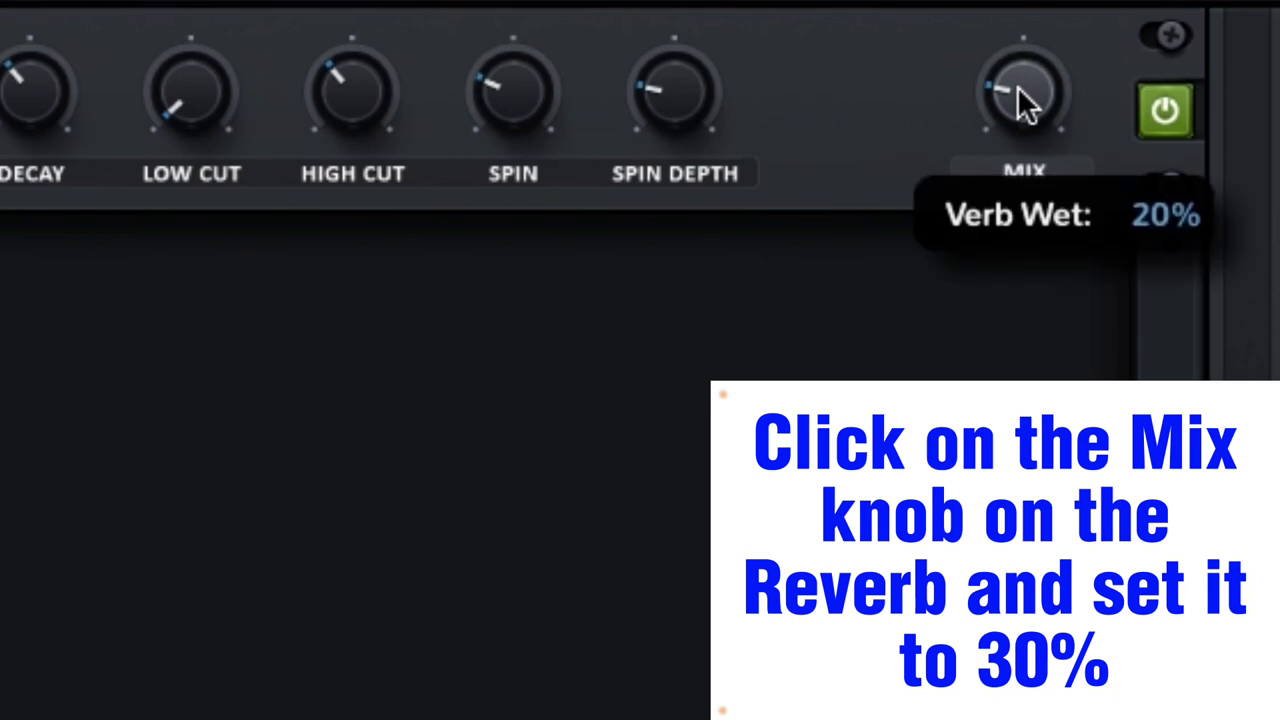
double_click(1279, 190)
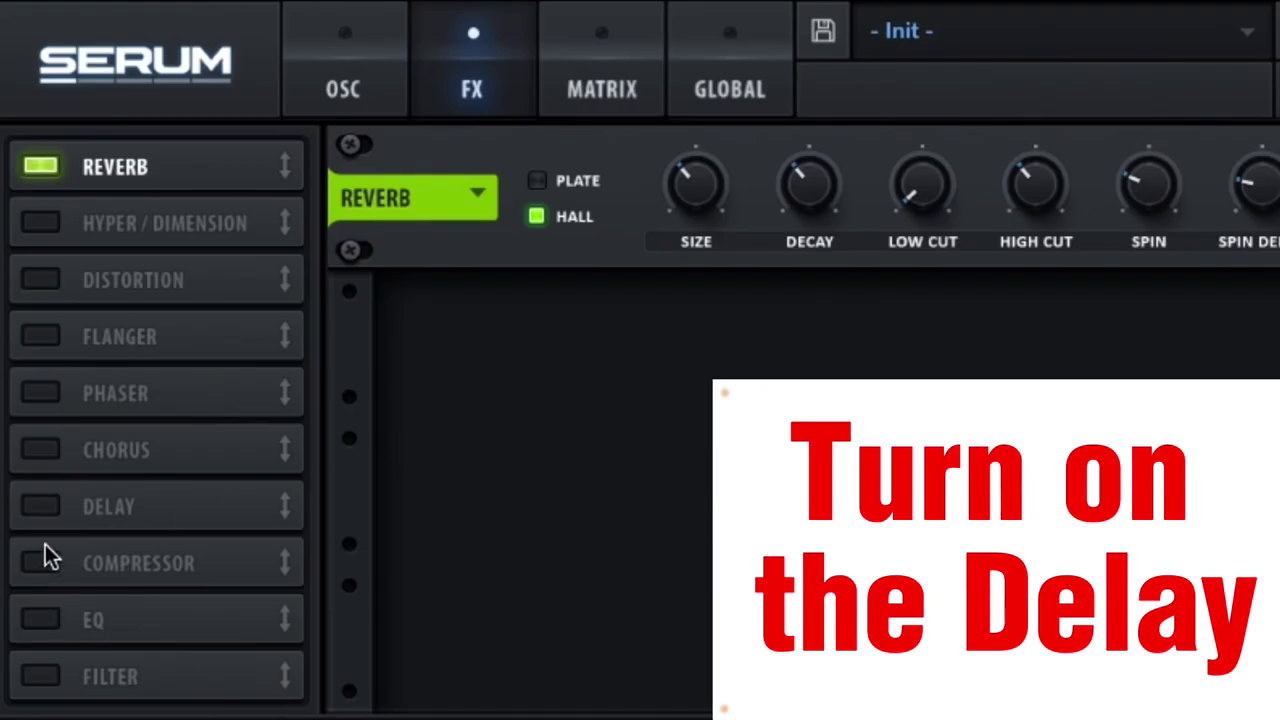
Enable the delay effect with a 20% mix
click(41, 508)
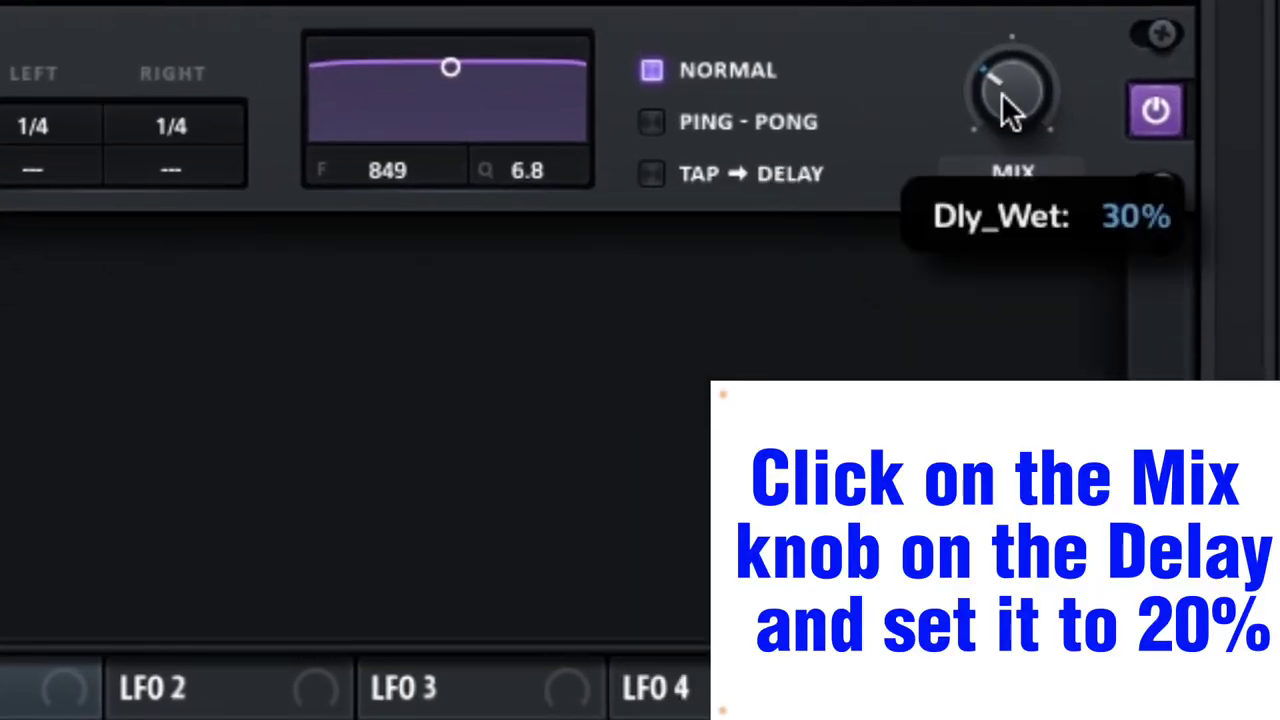
double_click(1123, 149)
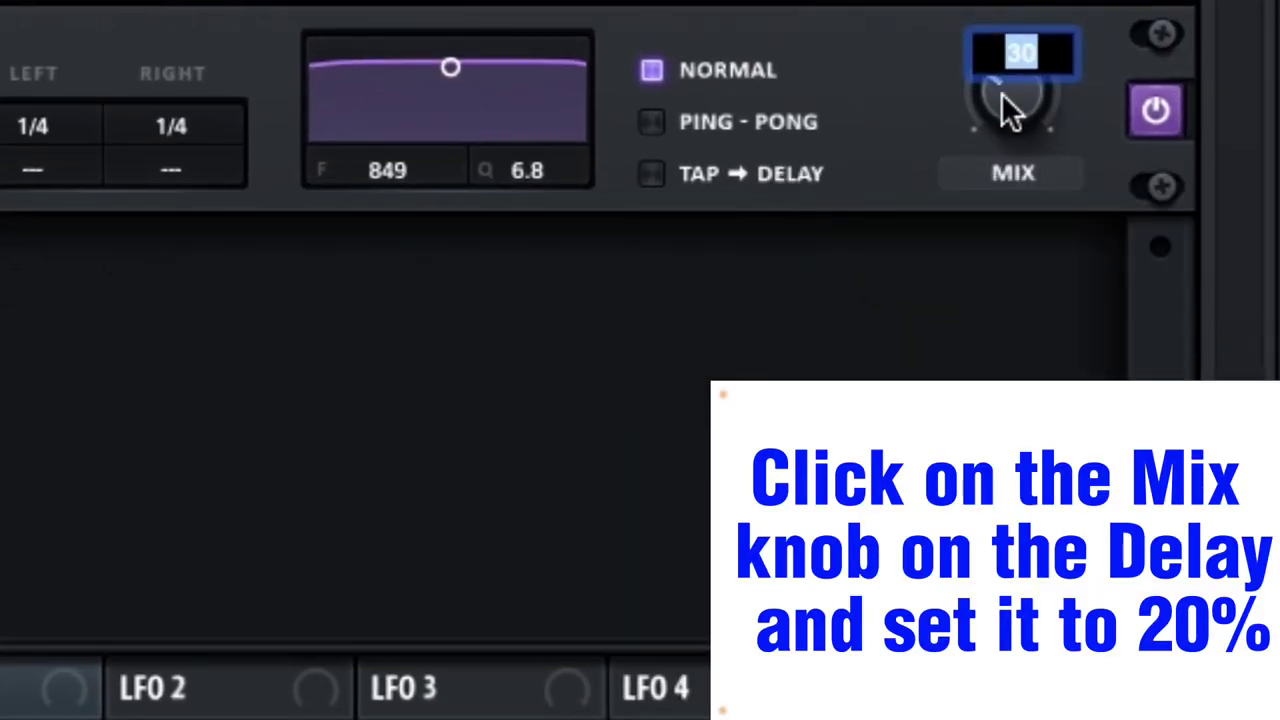
text(20)
key(Return)
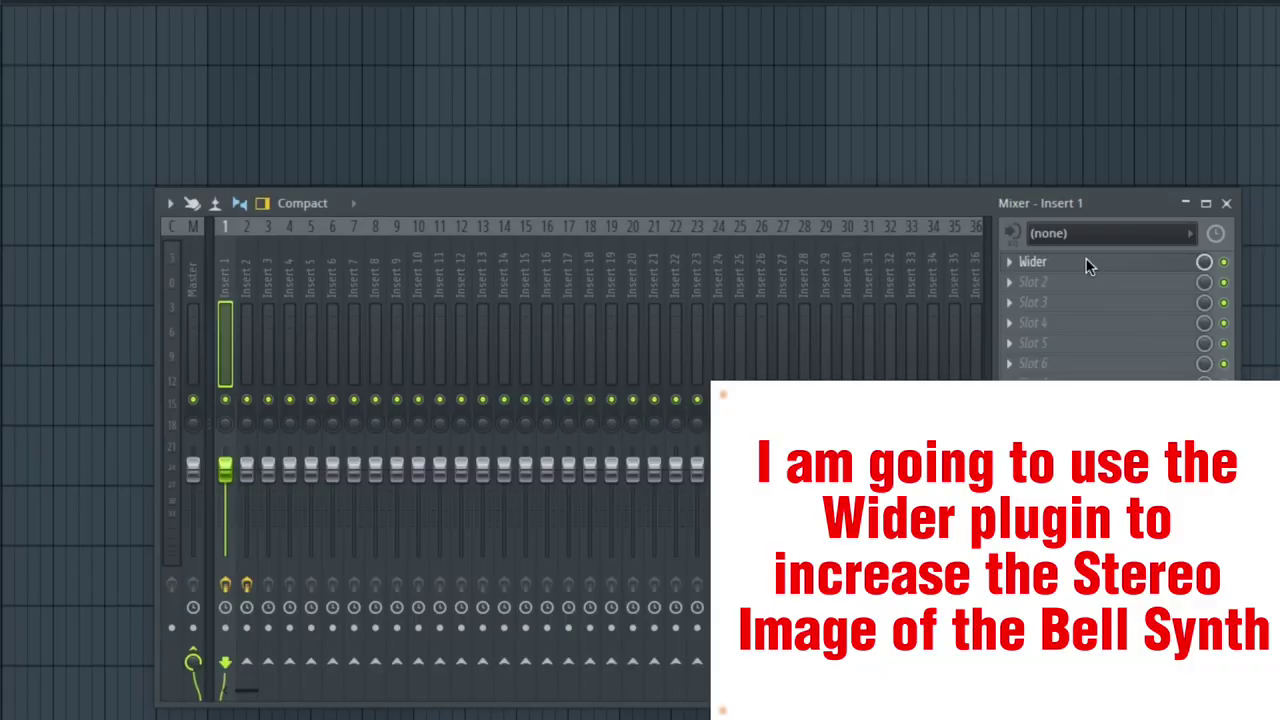
Open the Polyverse Wider plugin window on mixer Insert 1
click(1088, 262)
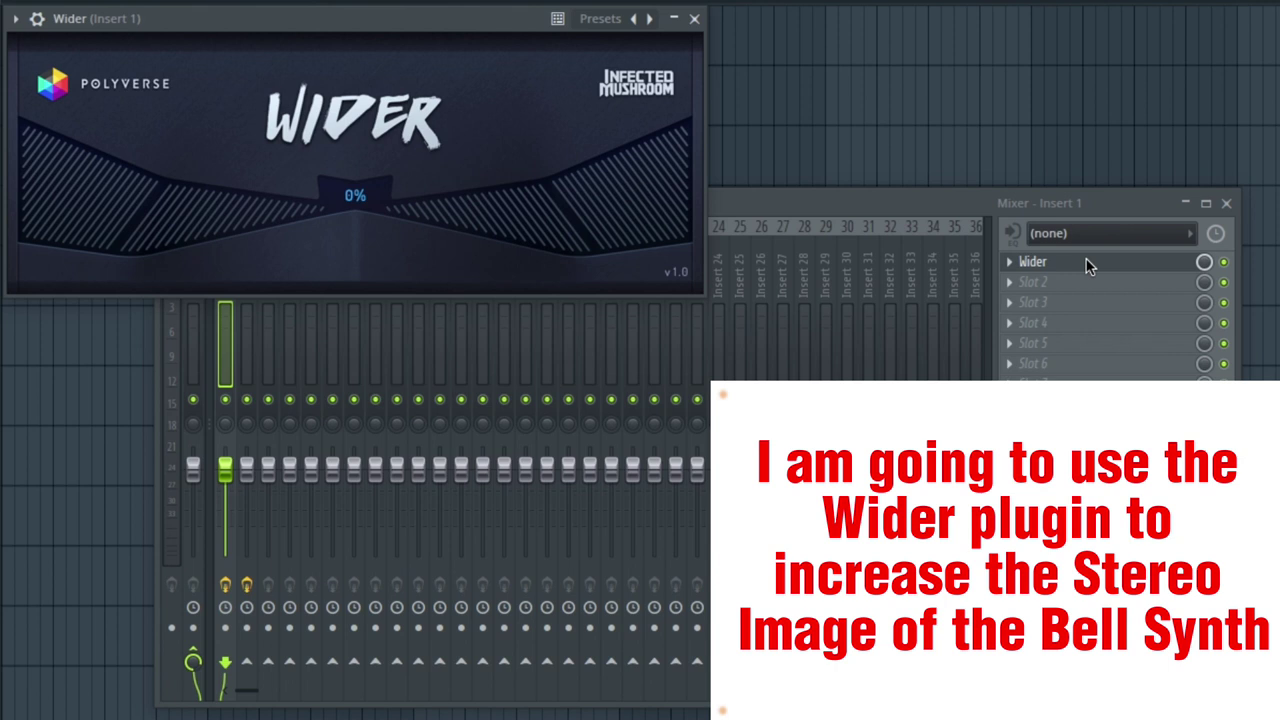